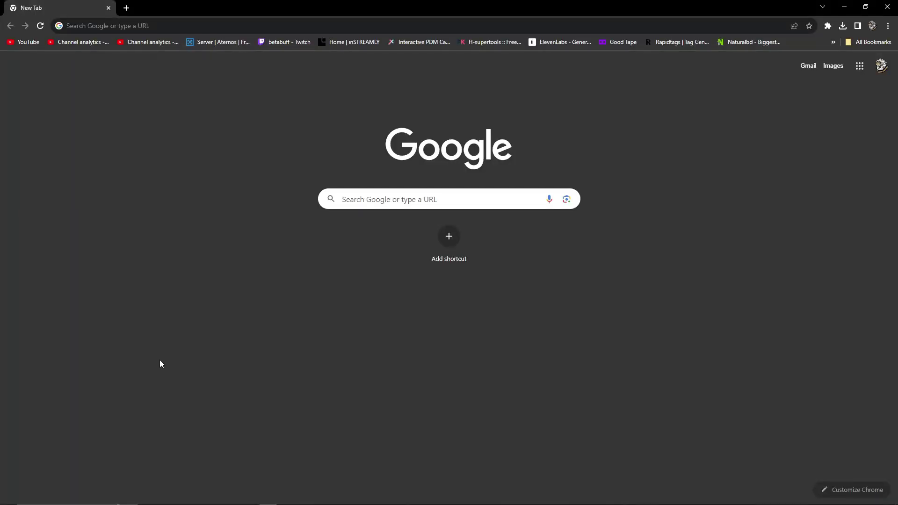
# - Search Chrome for 'gameloop' and open the official gameloop.com site
pyautogui.click(112, 27)
pyautogui.write('gameloop')
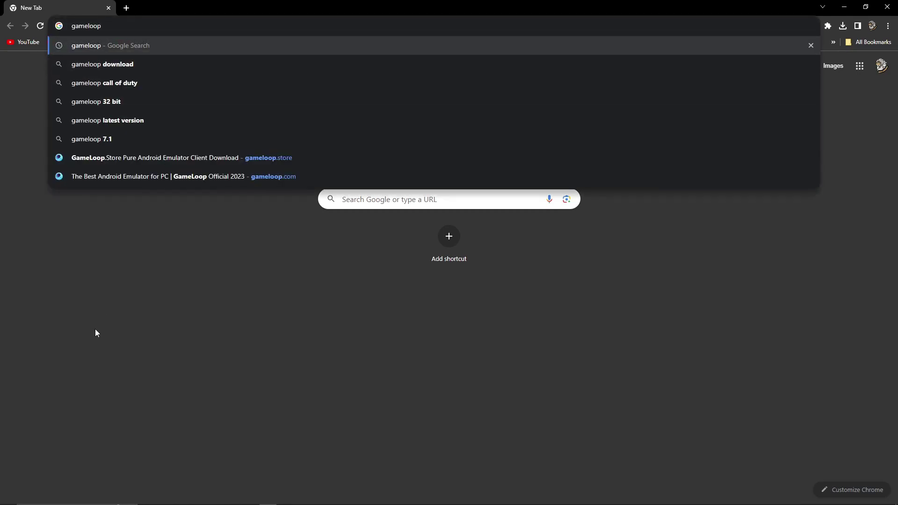
pyautogui.press('Return')
pyautogui.click(209, 173)
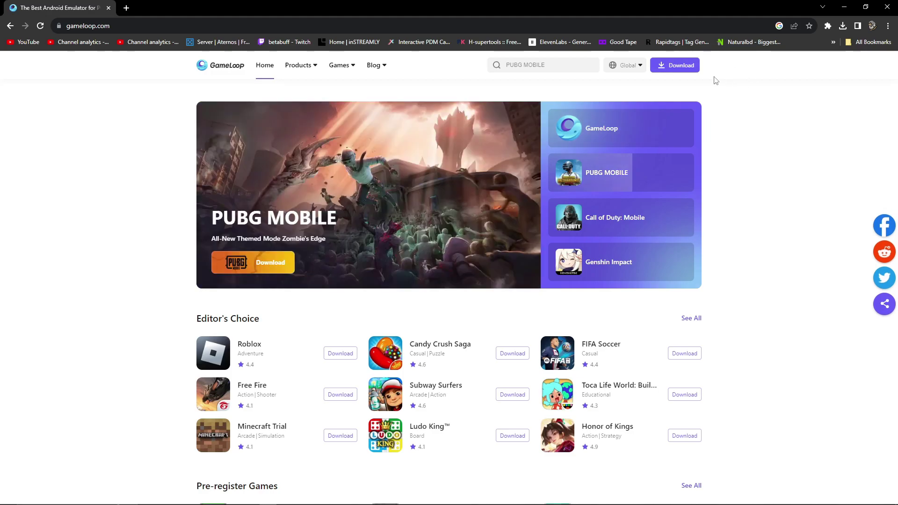
# - Download the 32-bit GameLoop installer from the Download GameLoop section
pyautogui.click(630, 70)
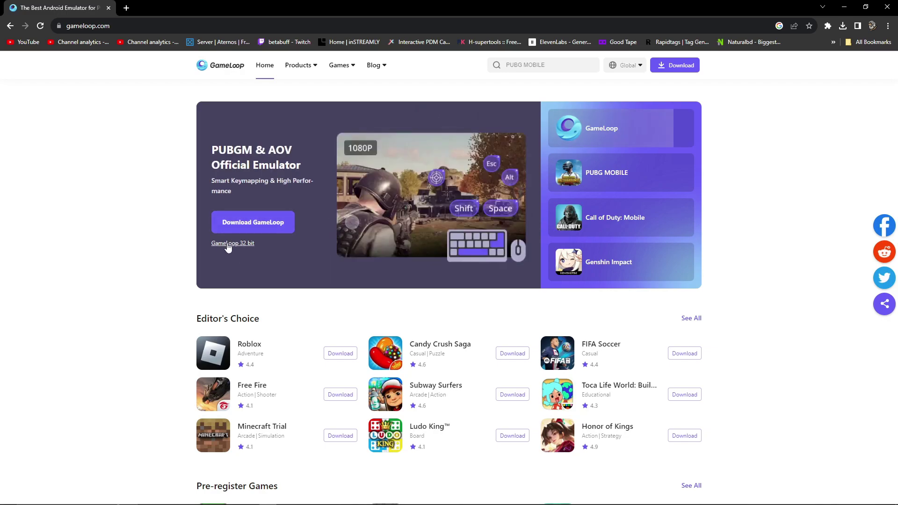
pyautogui.moveTo(611, 125)
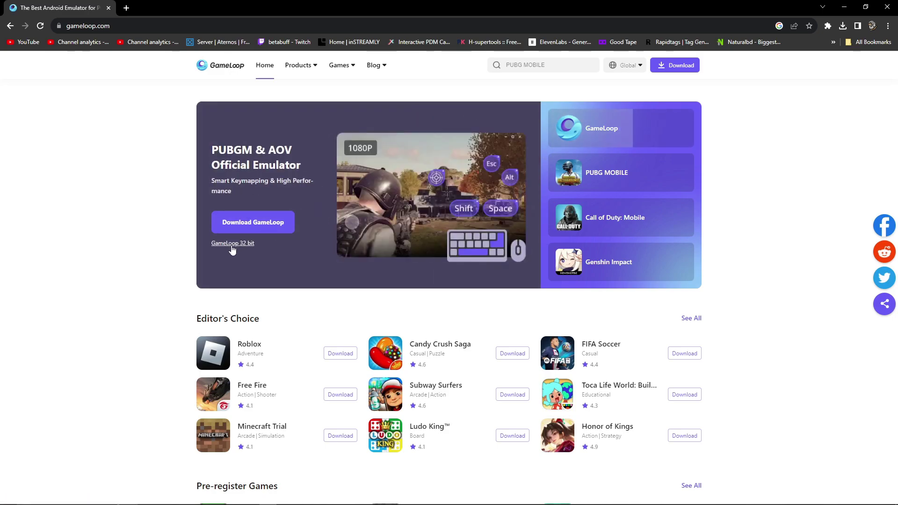
pyautogui.click(232, 247)
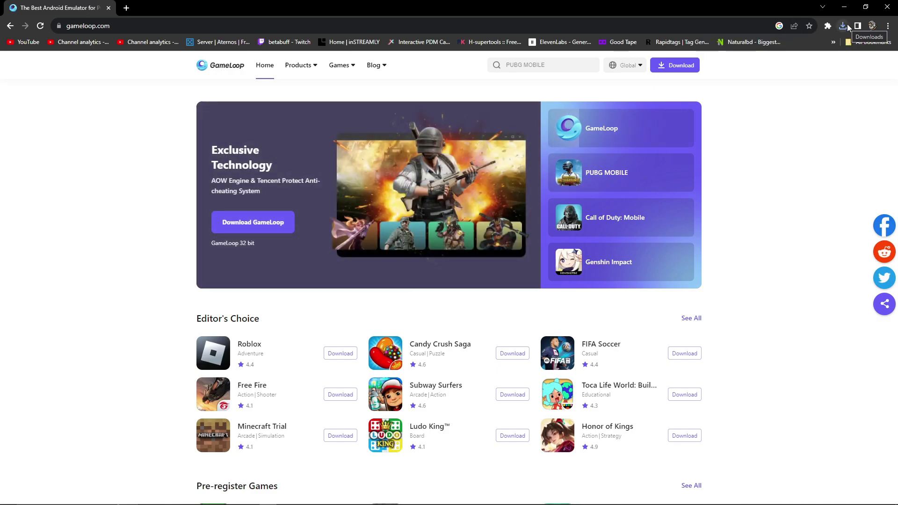
# - Run the completed GLP_installer file from Chrome's recent downloads
pyautogui.click(847, 23)
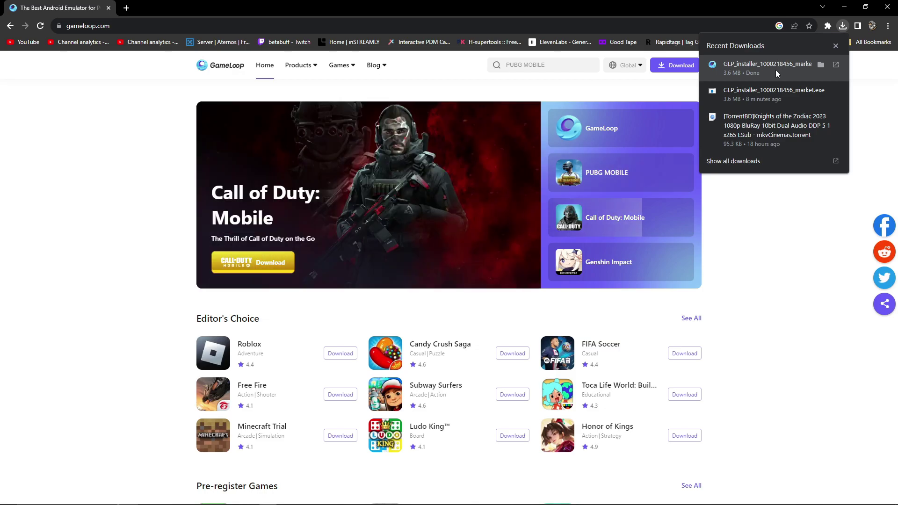
pyautogui.click(776, 69)
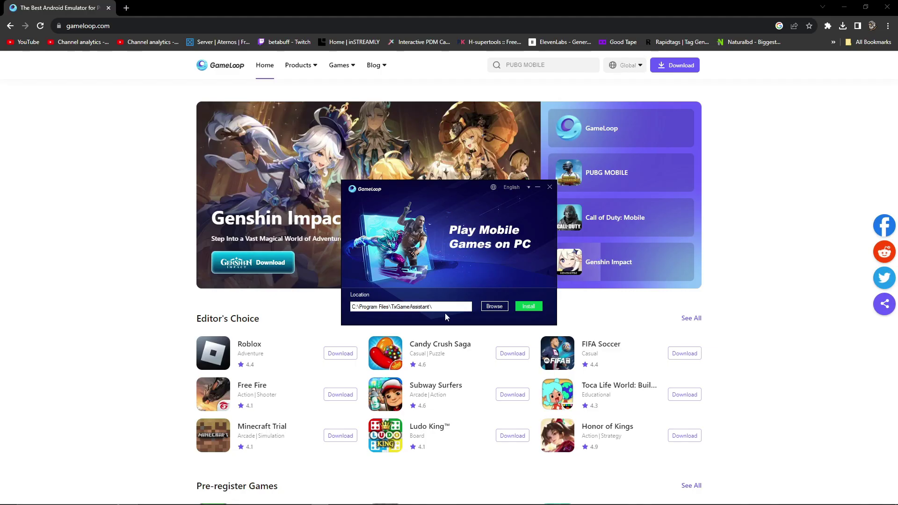
# - Install GameLoop to C:\Program Files\TxGameAssistant\ and start it when installation finishes
pyautogui.moveTo(434, 307); pyautogui.dragTo(345, 310)
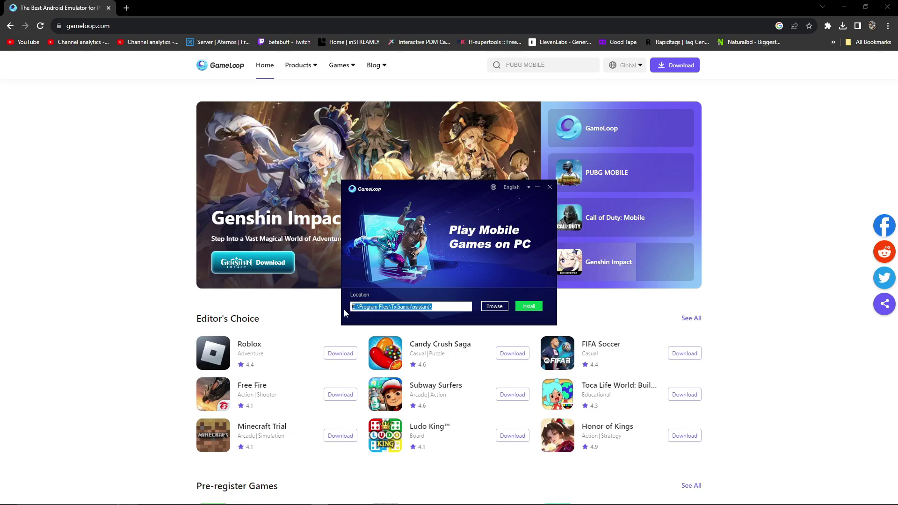
pyautogui.click(529, 307)
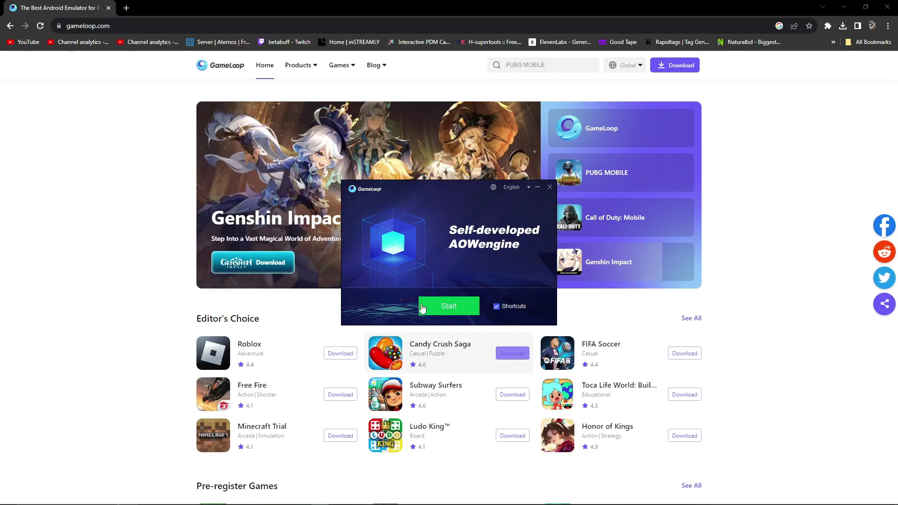
pyautogui.click(441, 307)
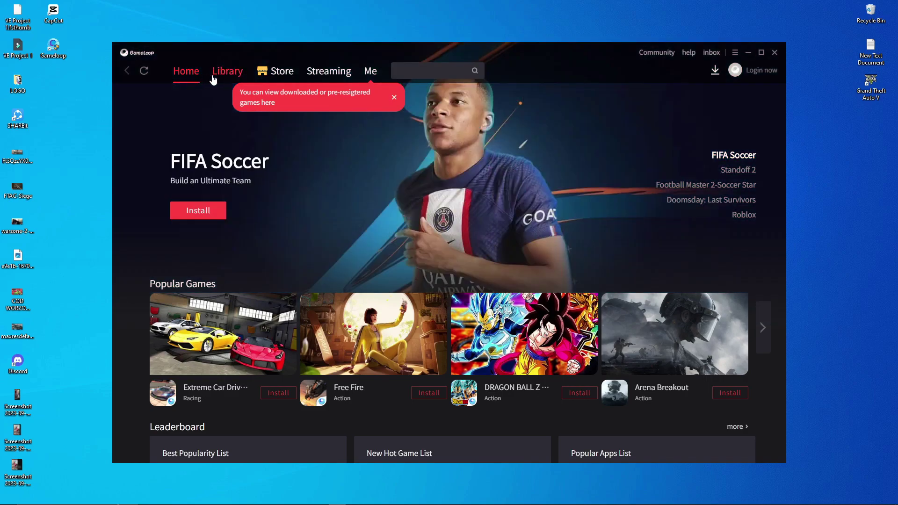
# - Open the Google Play Store tile under My App on the Me page
pyautogui.click(370, 74)
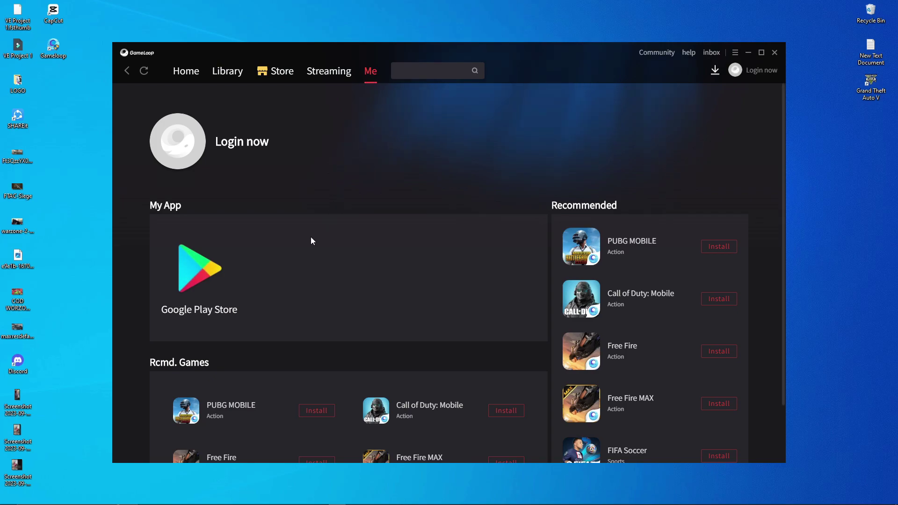
pyautogui.click(208, 295)
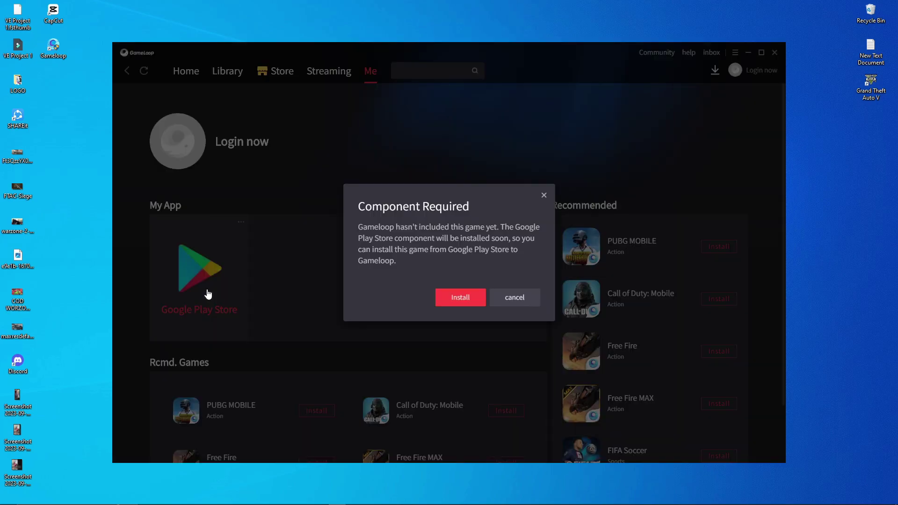
# - Install the Google Play Store component, dismiss the multiboxing and memory tips, and skip the tutorial
pyautogui.click(457, 302)
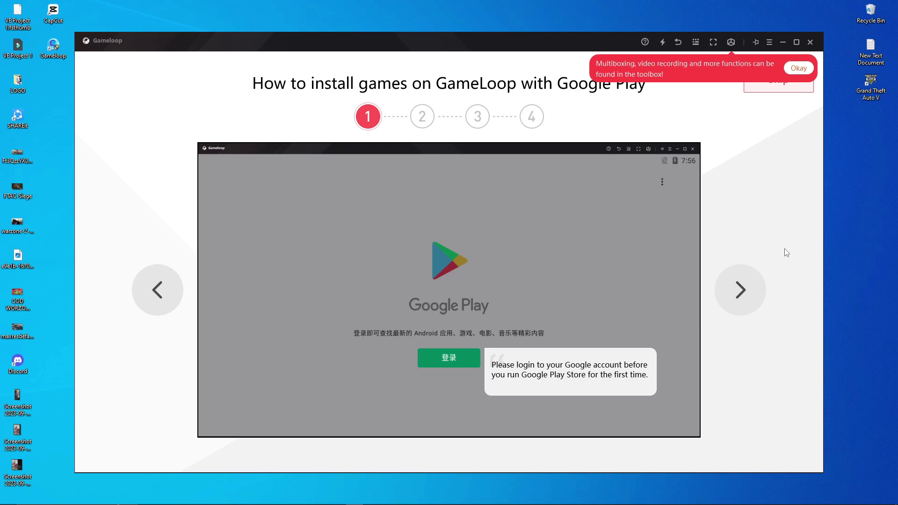
pyautogui.click(800, 69)
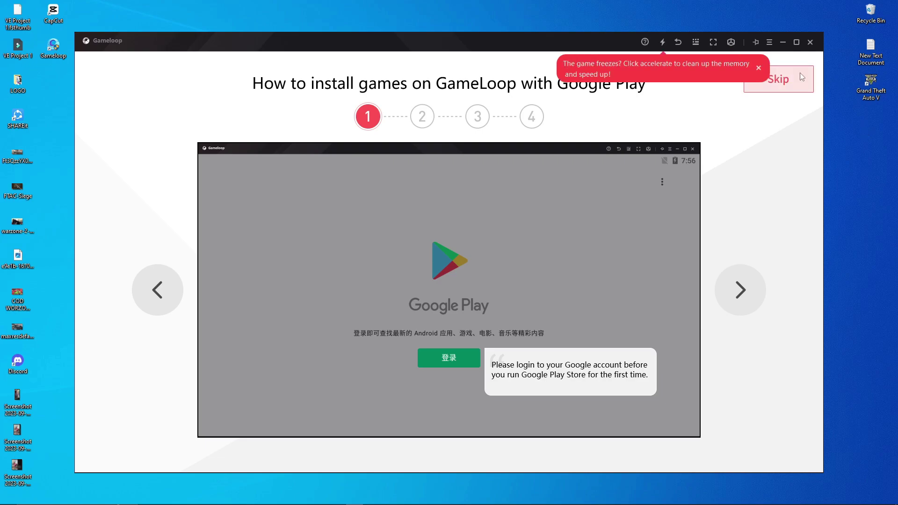
pyautogui.click(758, 69)
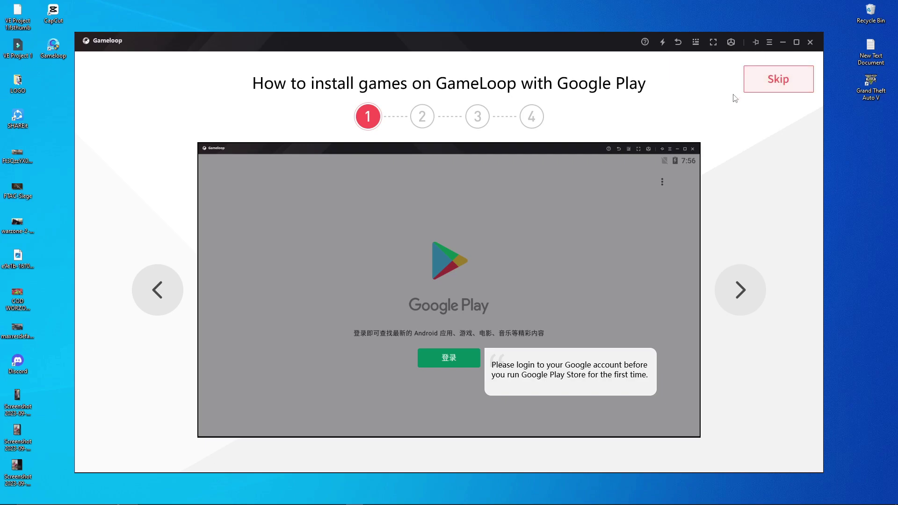
pyautogui.click(790, 89)
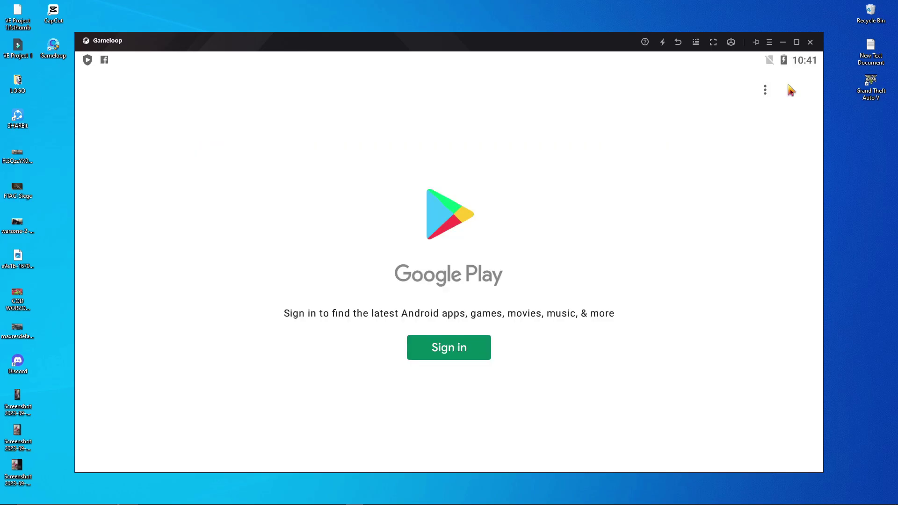
# - Sign in to Google Play, search 'call of duty', and install Call of Duty Mobile
pyautogui.click(473, 351)
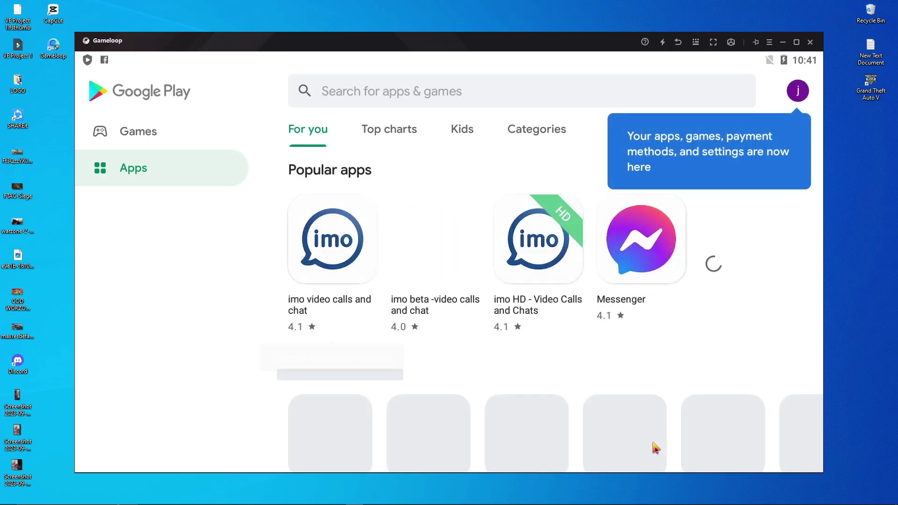
pyautogui.click(358, 95)
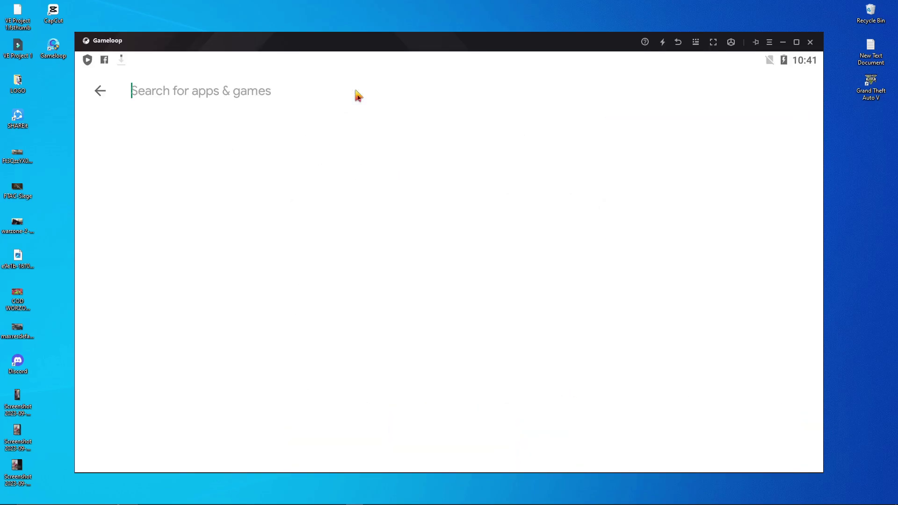
pyautogui.write('ll')
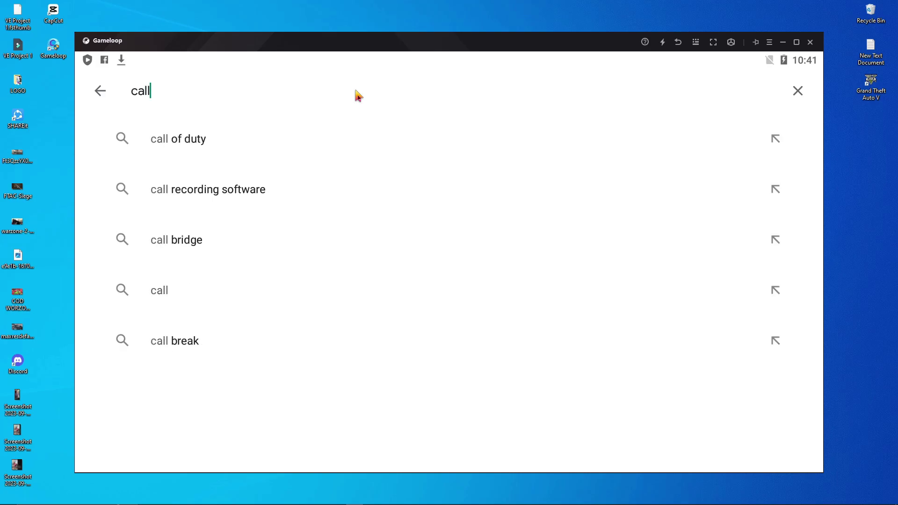
pyautogui.click(183, 140)
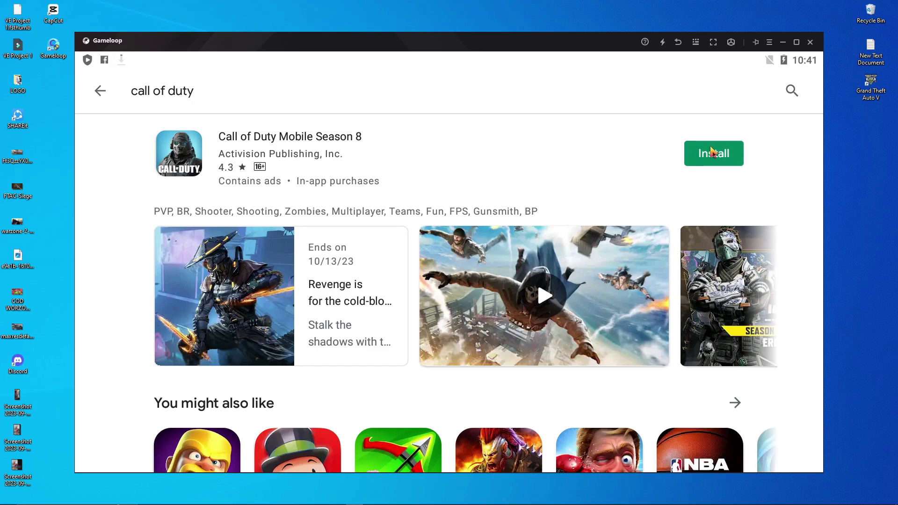
pyautogui.click(712, 152)
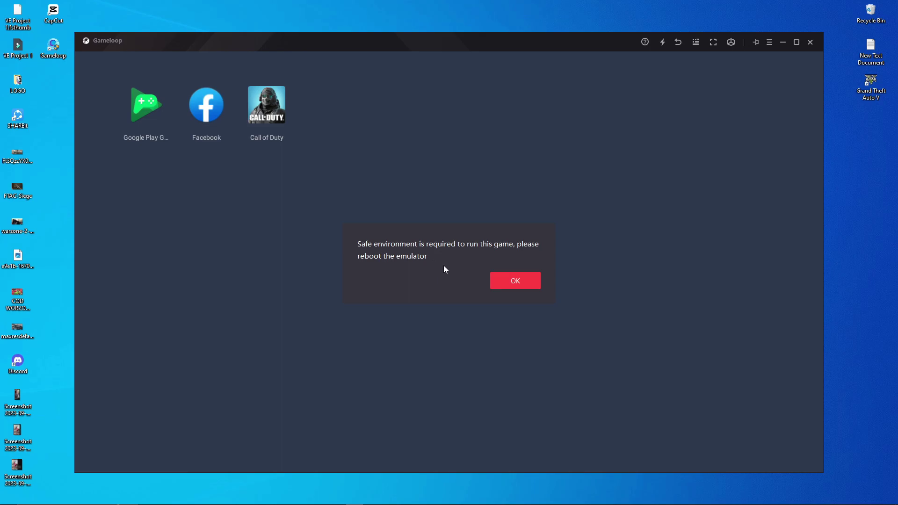
# - Close the GameLoop window and quit GameLoop completely from its system tray icon
pyautogui.click(517, 281)
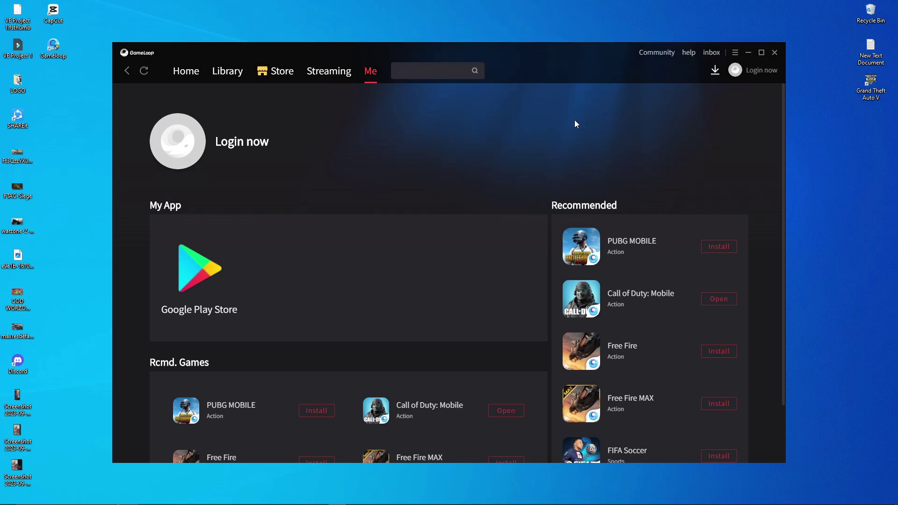
pyautogui.click(774, 54)
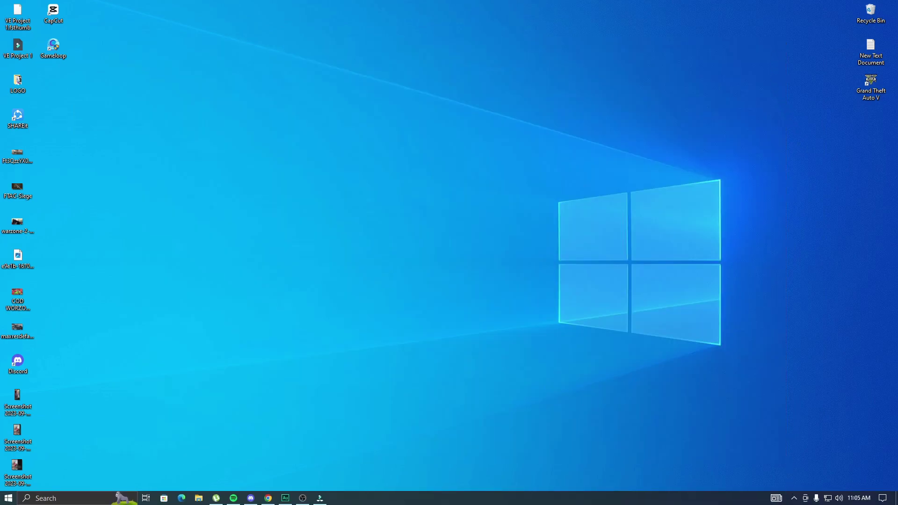
pyautogui.click(795, 498)
pyautogui.rightClick(766, 463)
pyautogui.click(788, 472)
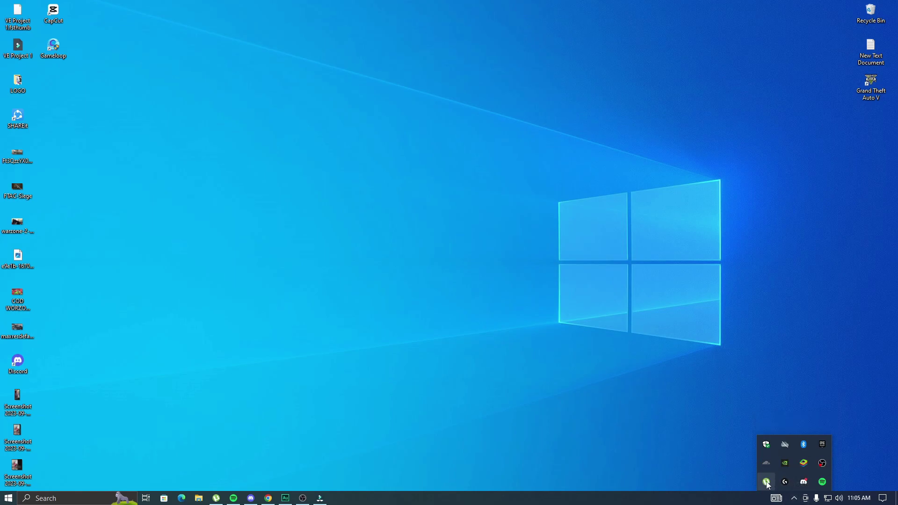
pyautogui.click(794, 500)
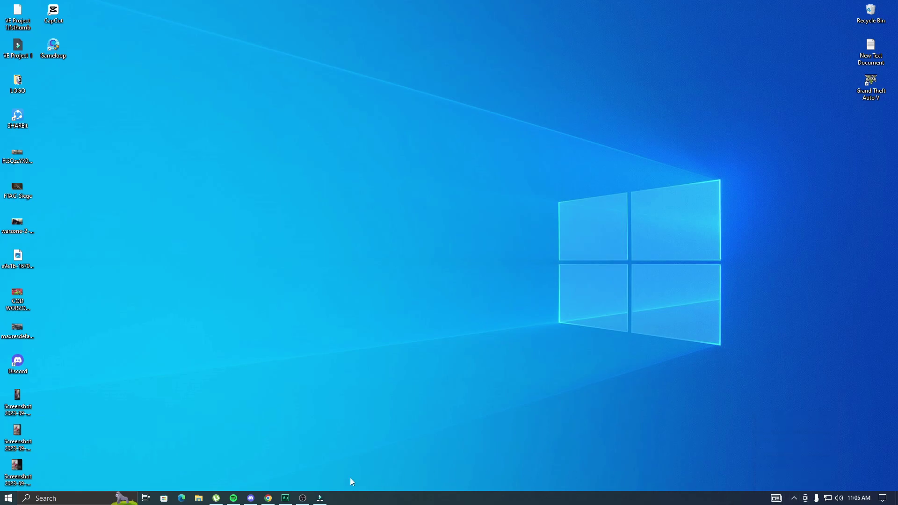
pyautogui.click(62, 499)
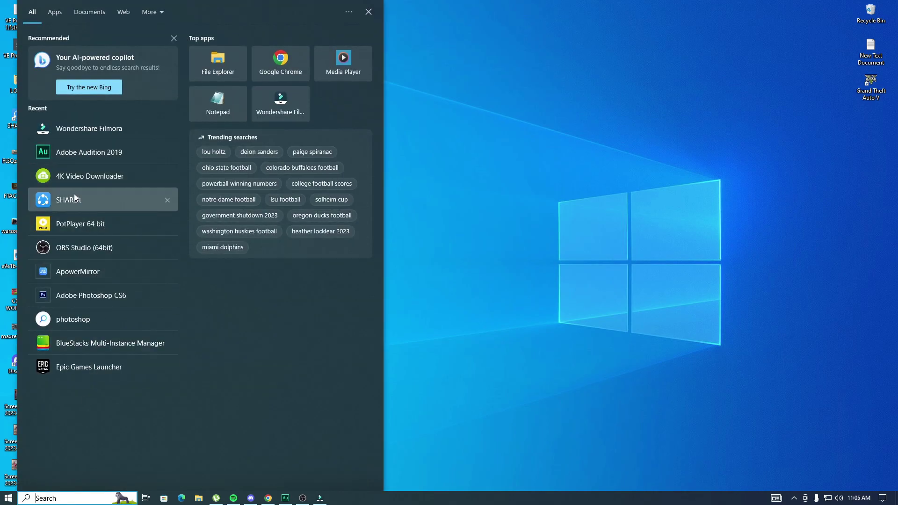
pyautogui.click(559, 74)
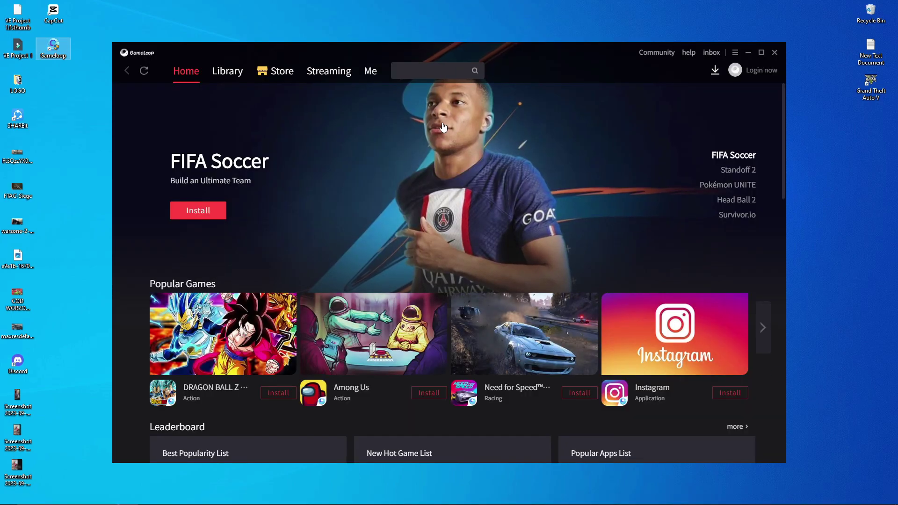
# - Launch Call of Duty: Mobile from Custom installation on the Me page
pyautogui.click(373, 75)
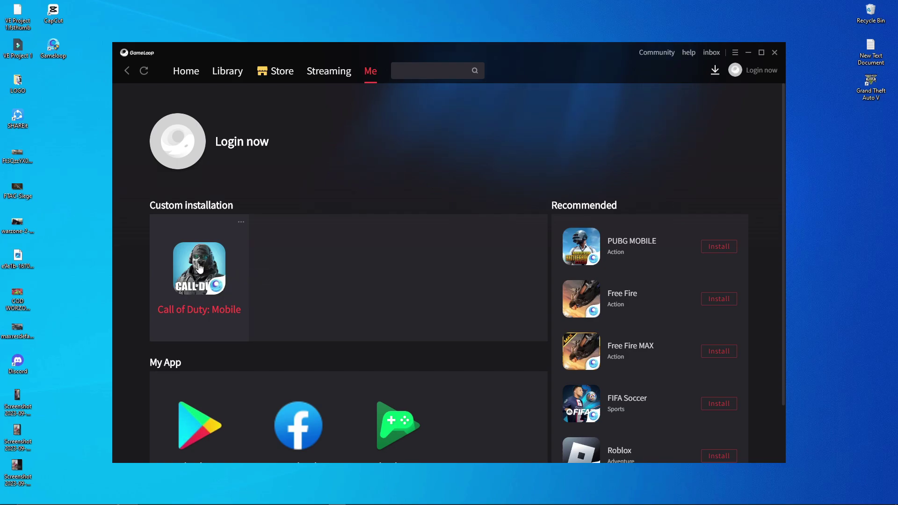
pyautogui.click(200, 268)
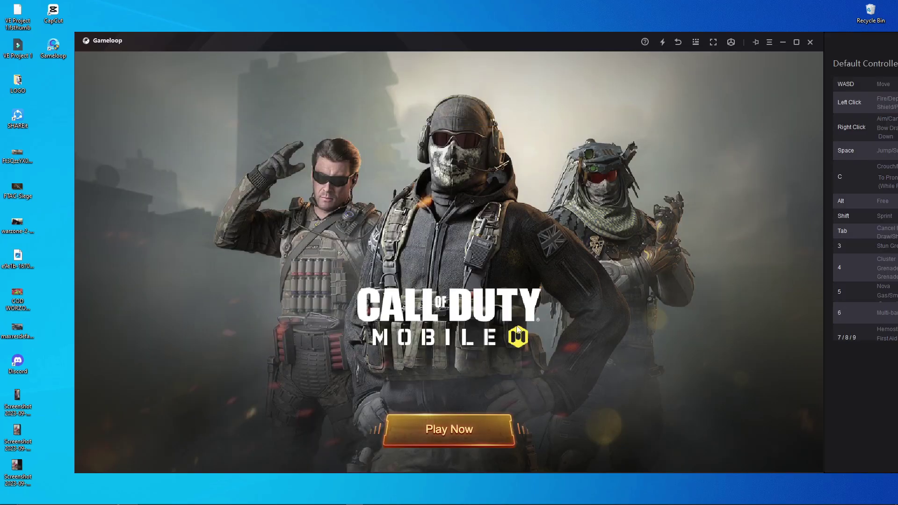
# - Restart Call of Duty and confirm Low Resolution instead of the 1737.4MB HD resource pack
pyautogui.click(461, 427)
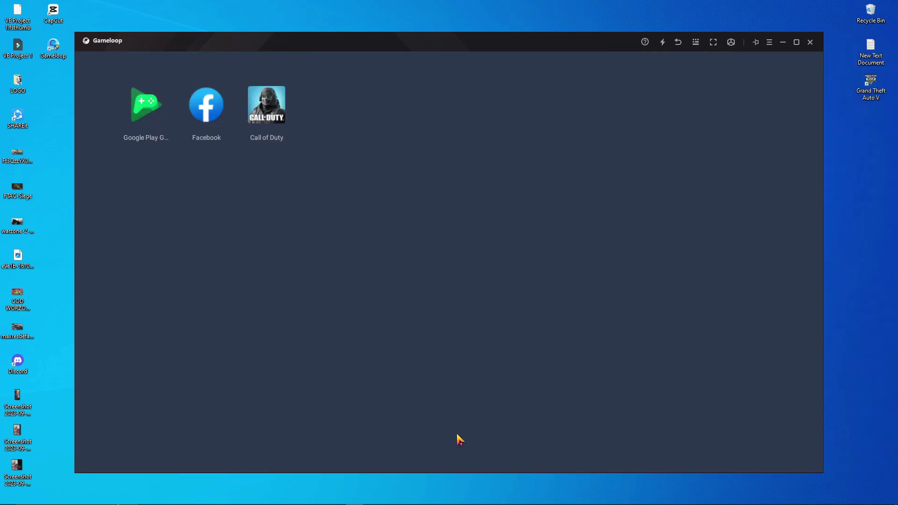
pyautogui.click(273, 110)
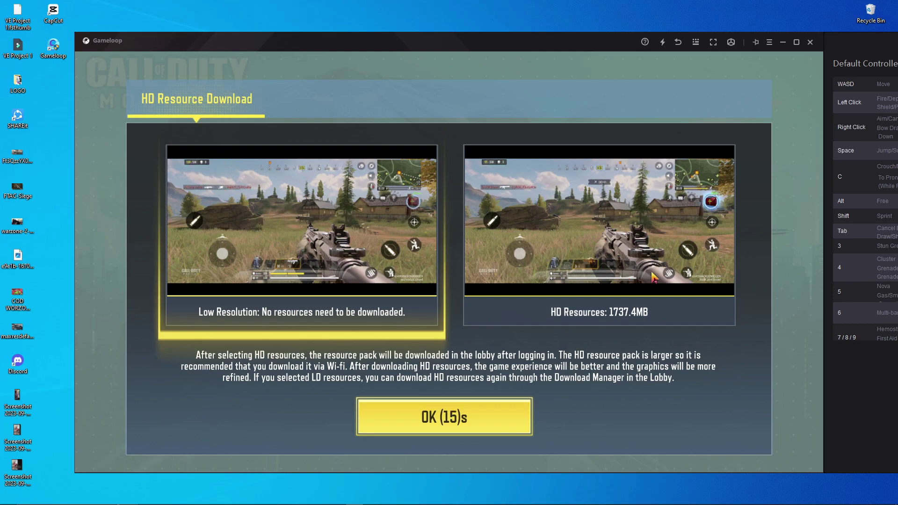
pyautogui.click(629, 278)
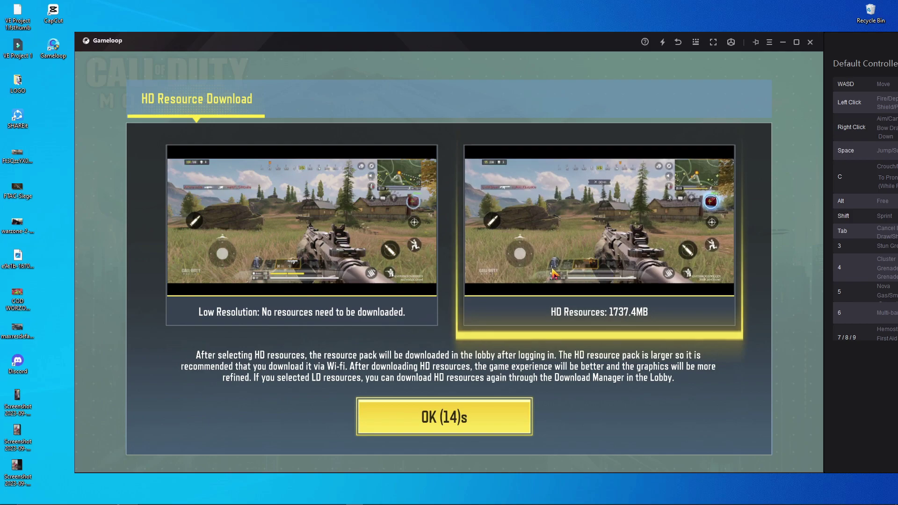
pyautogui.click(369, 256)
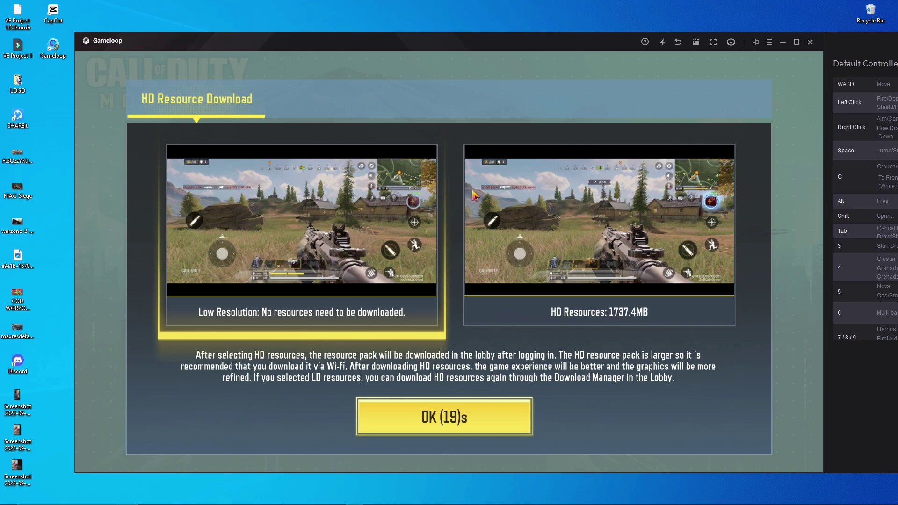
pyautogui.click(584, 219)
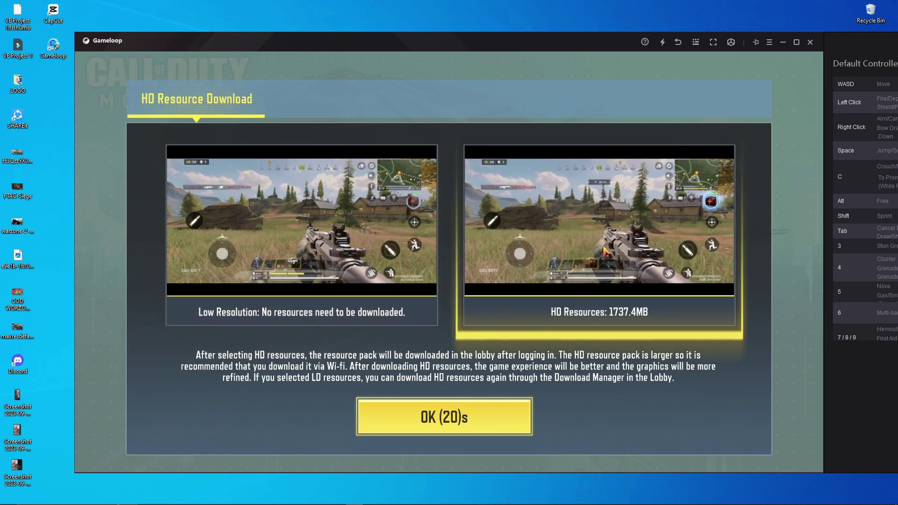
pyautogui.click(288, 240)
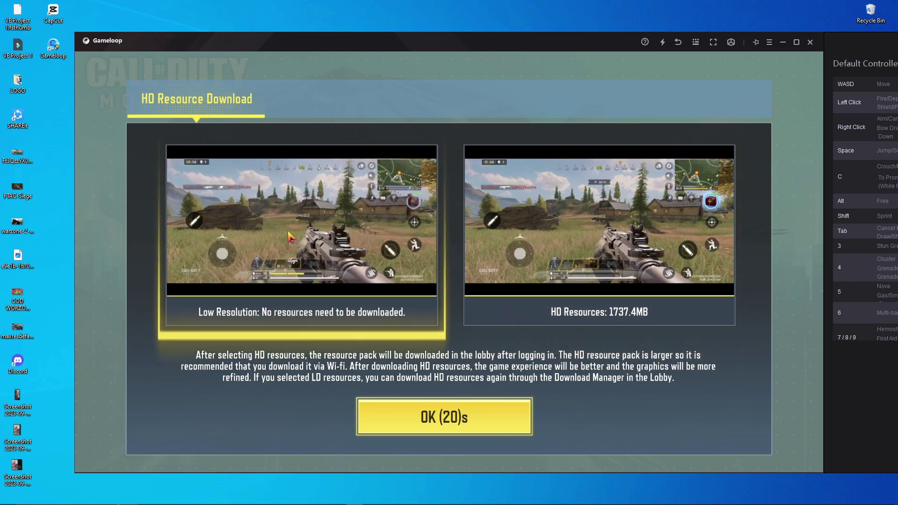
pyautogui.click(418, 420)
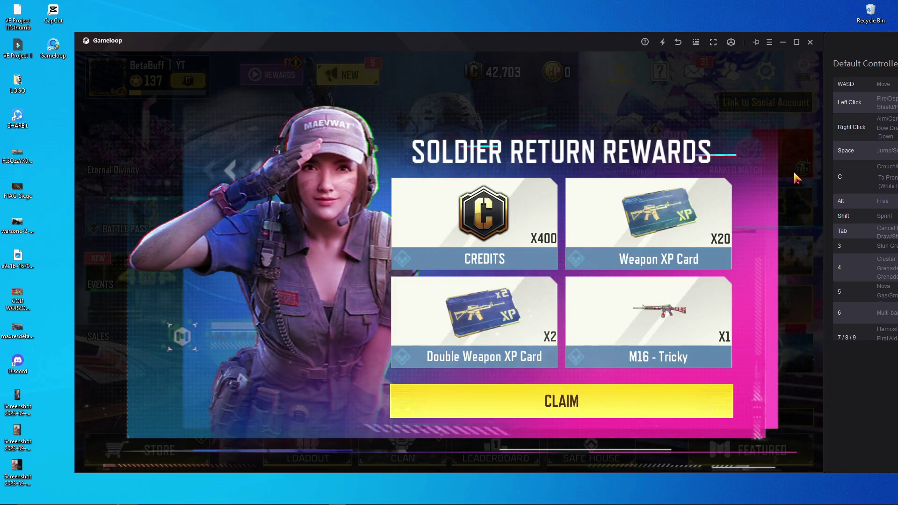
# - Claim the Soldier Return Rewards, then pick MEDIUM graphic quality and ULTRA frame rate in Audio and Graphics
pyautogui.click(792, 127)
pyautogui.click(768, 73)
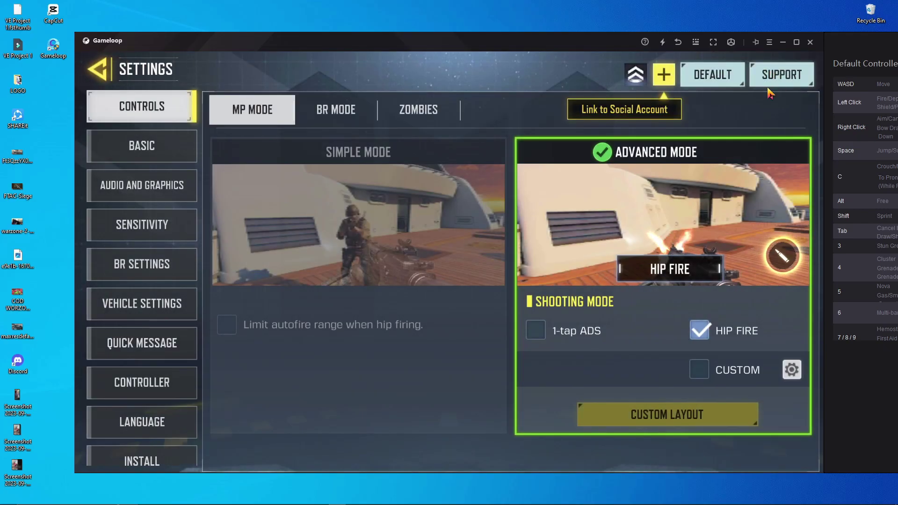
pyautogui.click(156, 192)
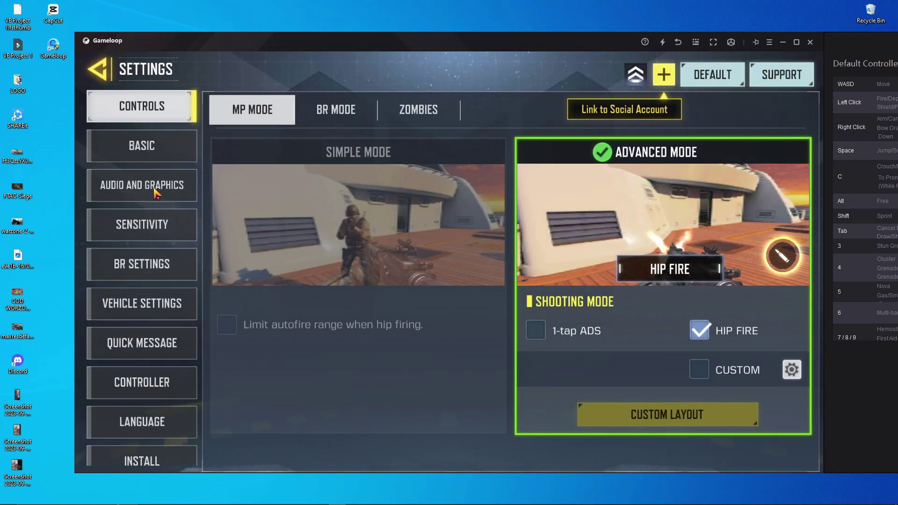
pyautogui.click(350, 200)
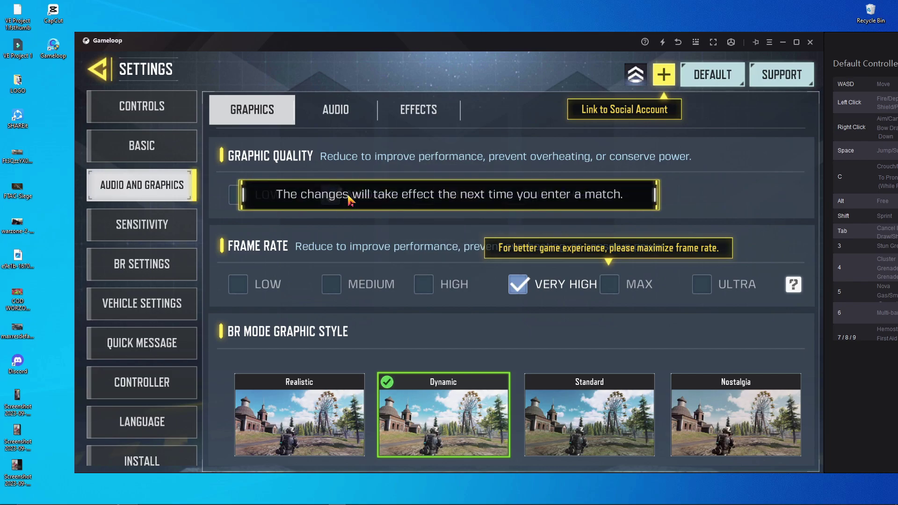
pyautogui.click(702, 285)
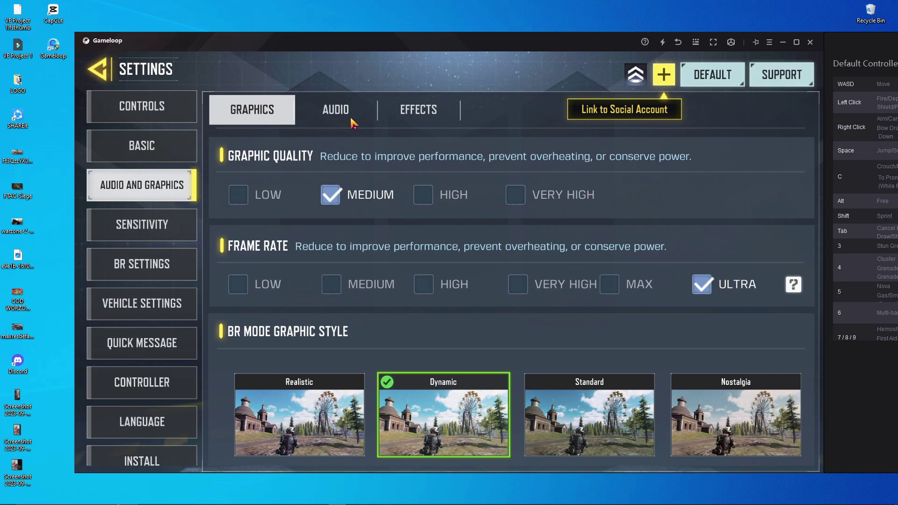
# - Leave the game settings, open GameLoop's emulator Settings and show its Engine page
pyautogui.click(100, 69)
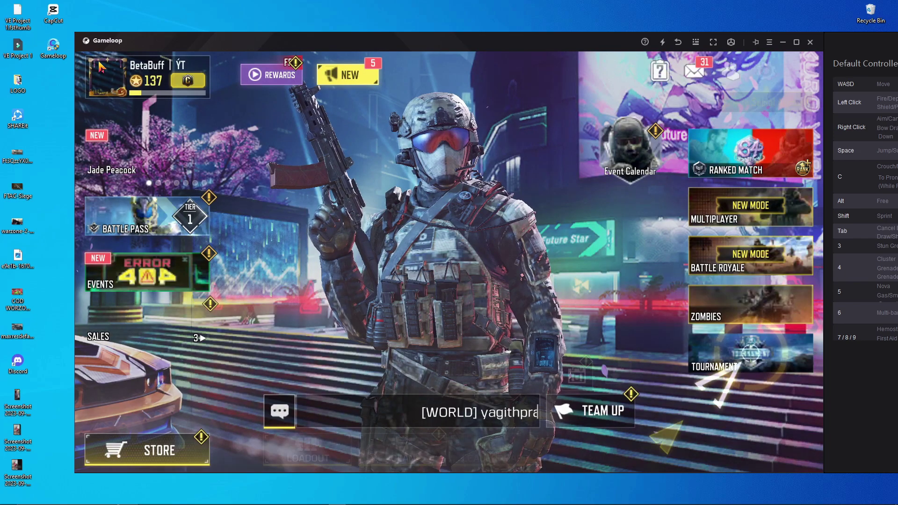
pyautogui.click(770, 42)
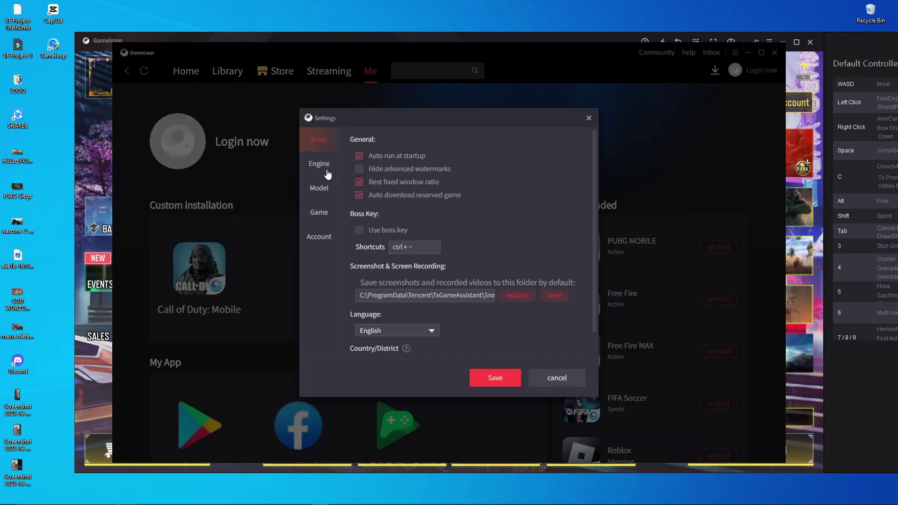
pyautogui.click(327, 174)
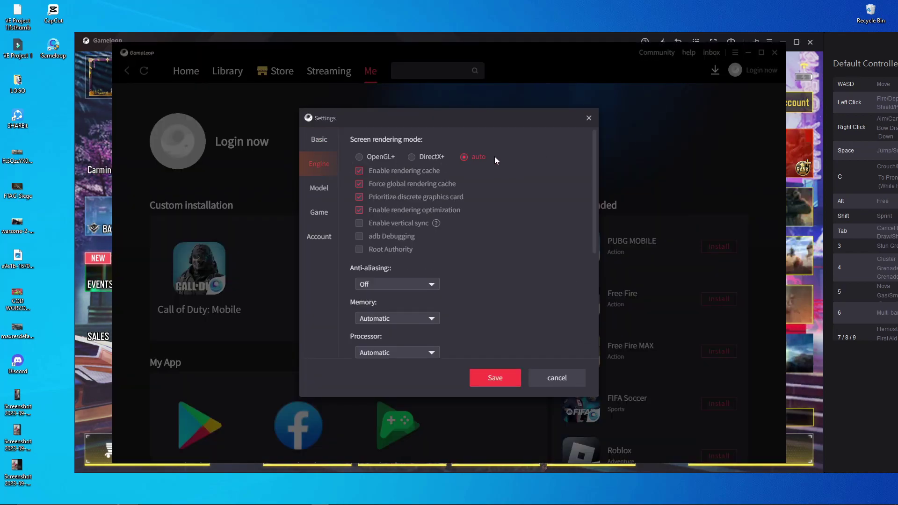
# - Scroll to the Engine memory option and set memory allocation to 8192M
pyautogui.scroll(-1, 552, 206)
pyautogui.scroll(-1, 552, 207)
pyautogui.click(386, 272)
pyautogui.click(487, 258)
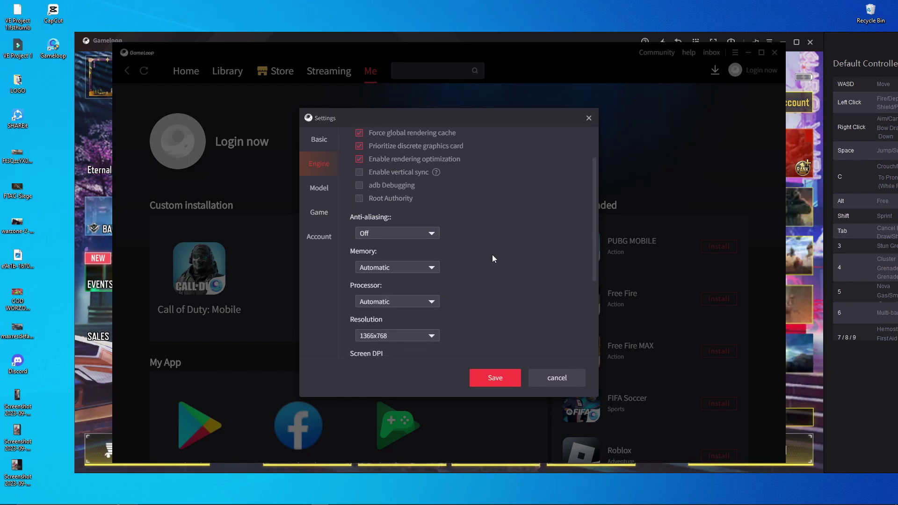
pyautogui.scroll(-2, 492, 254)
pyautogui.click(415, 261)
pyautogui.click(422, 225)
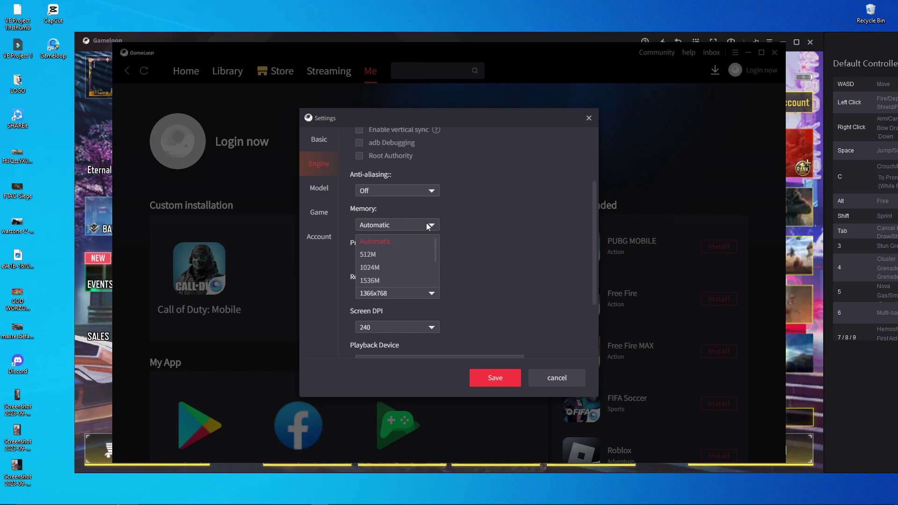
pyautogui.scroll(-2, 397, 282)
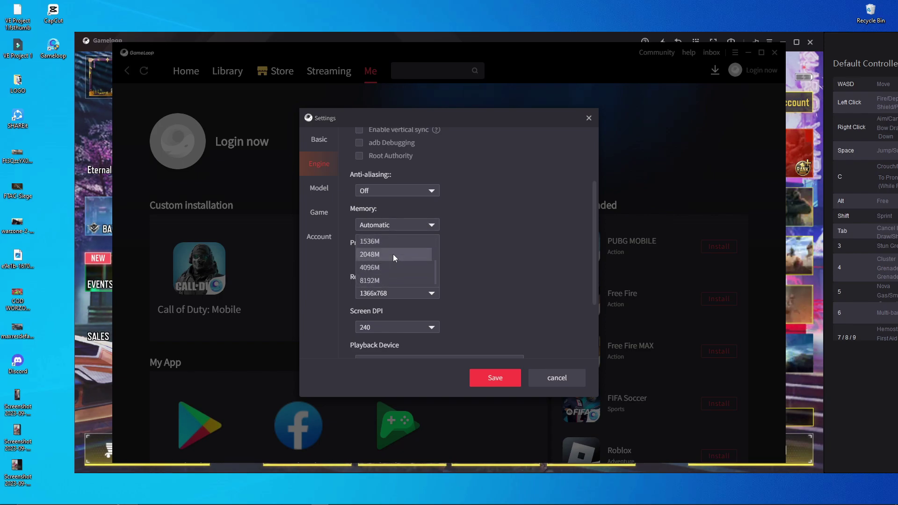
pyautogui.click(385, 281)
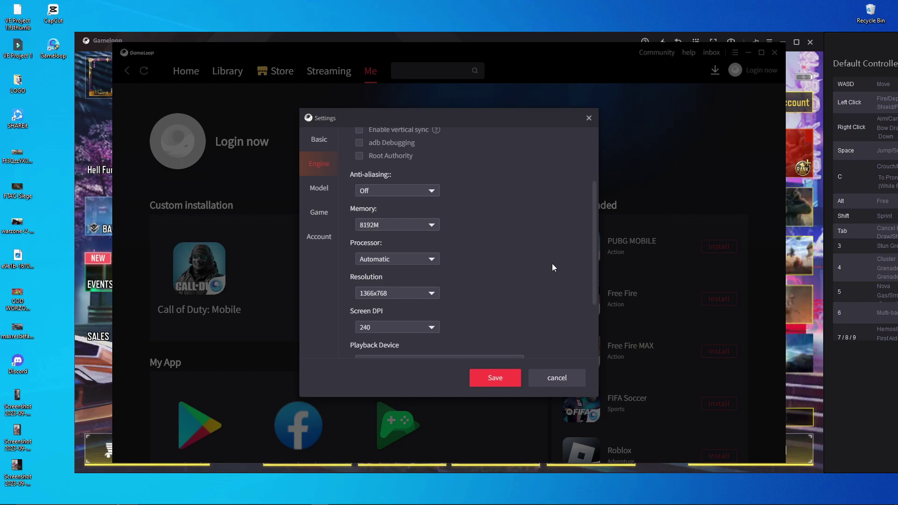
# - Lower memory to 4096M and set the processor to 4 cores
pyautogui.click(421, 225)
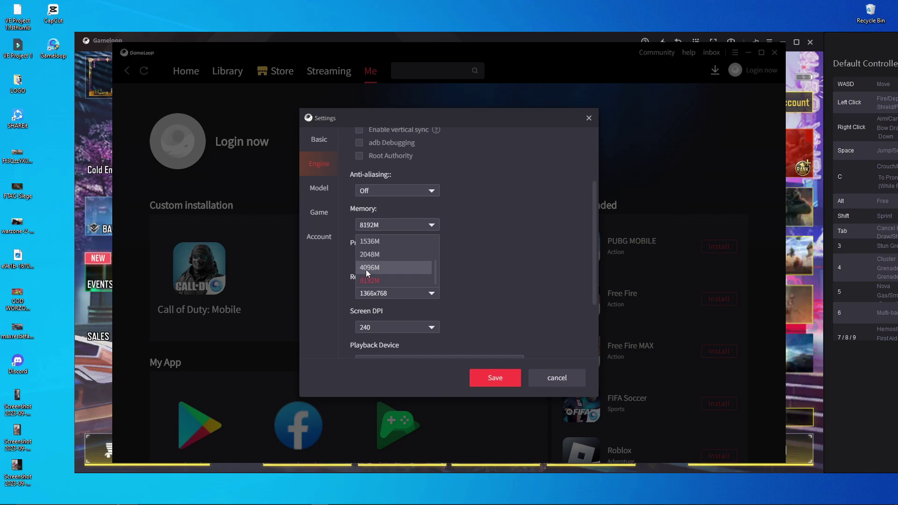
pyautogui.click(412, 267)
pyautogui.click(428, 260)
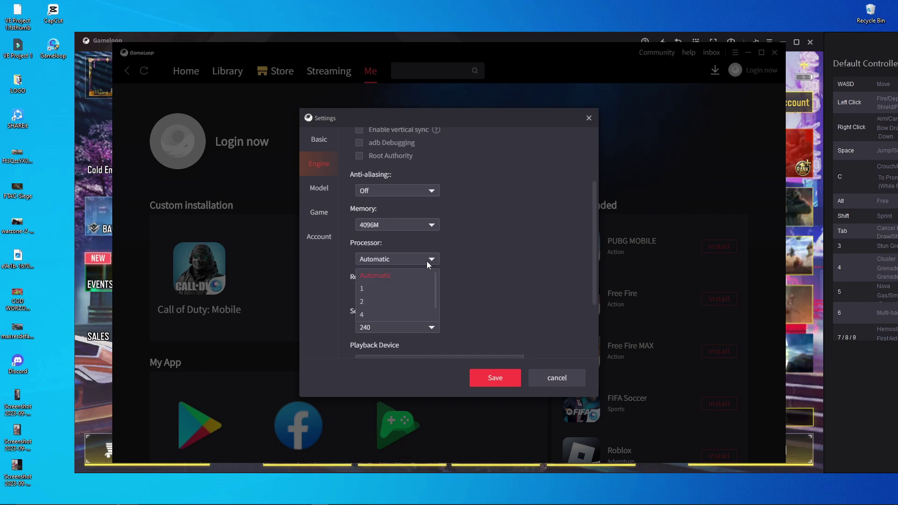
pyautogui.click(379, 302)
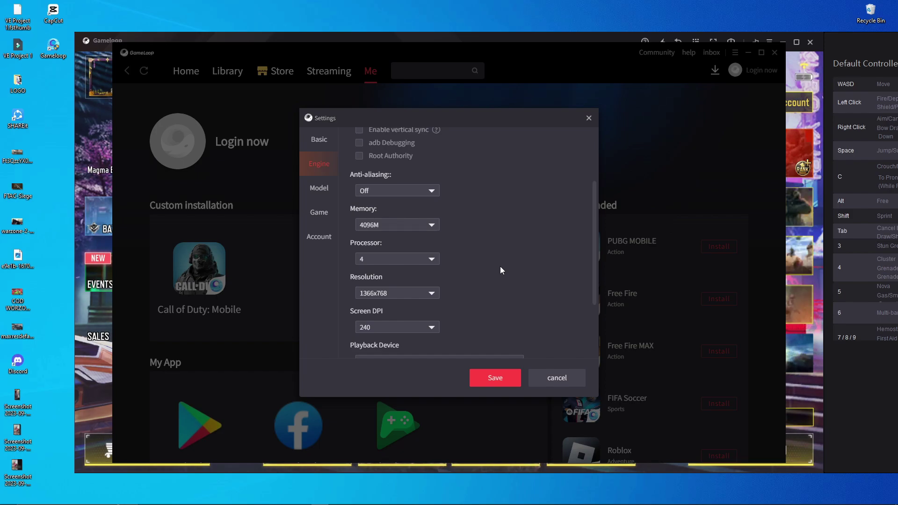
# - On the Game tab, choose HD 1080P definition and HD graphics quality for Call Of Duty:Mobile, then save
pyautogui.click(323, 189)
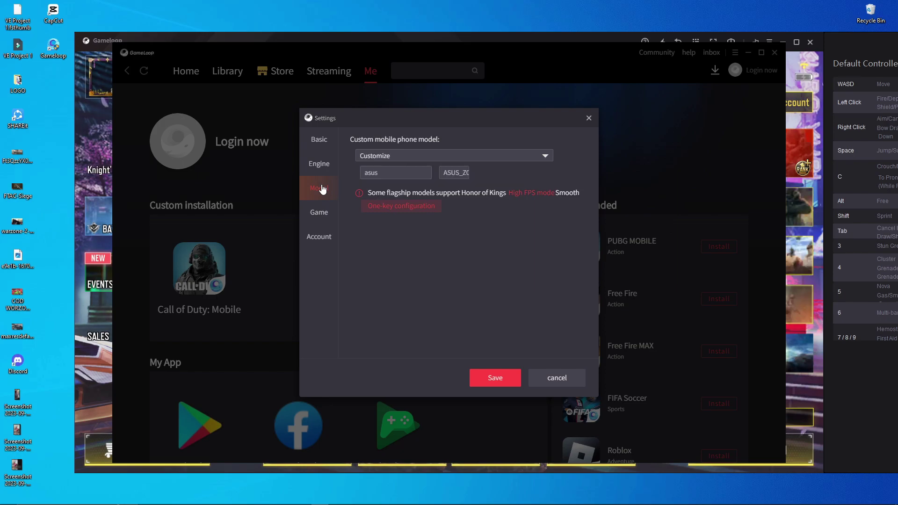
pyautogui.click(329, 221)
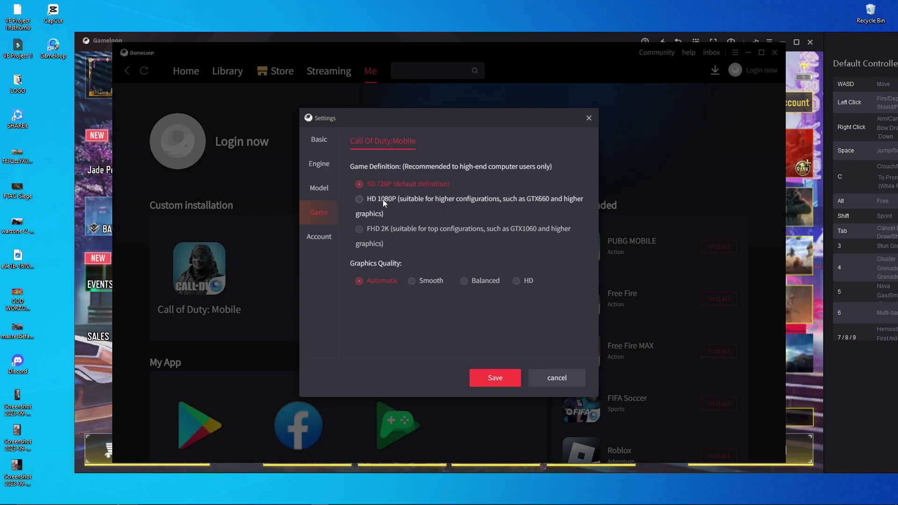
pyautogui.click(360, 198)
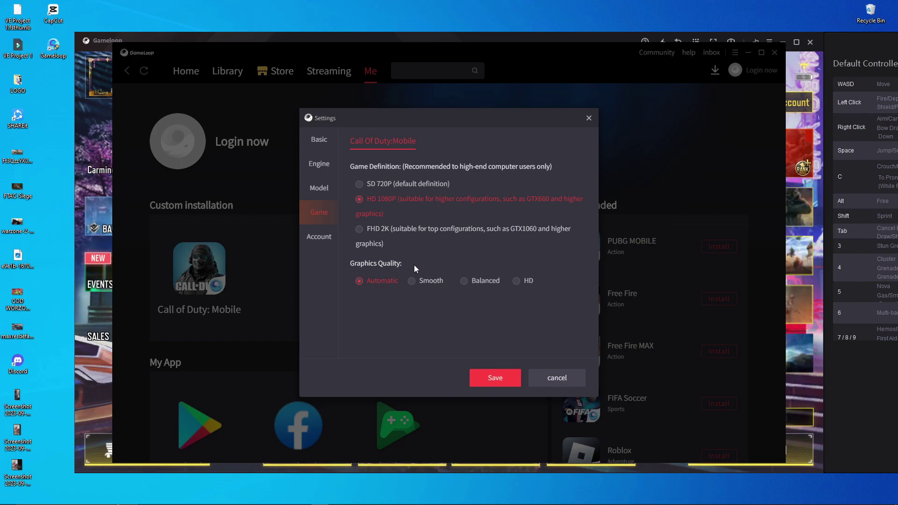
pyautogui.click(521, 287)
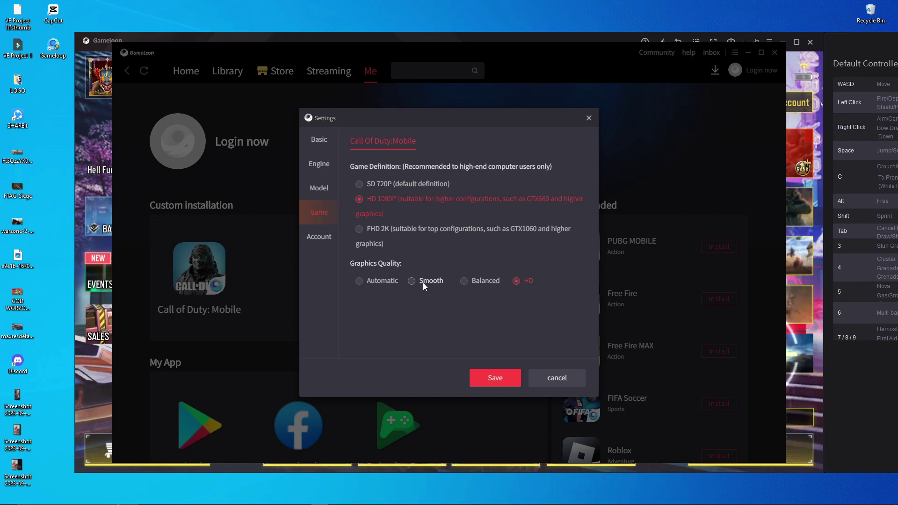
pyautogui.click(493, 380)
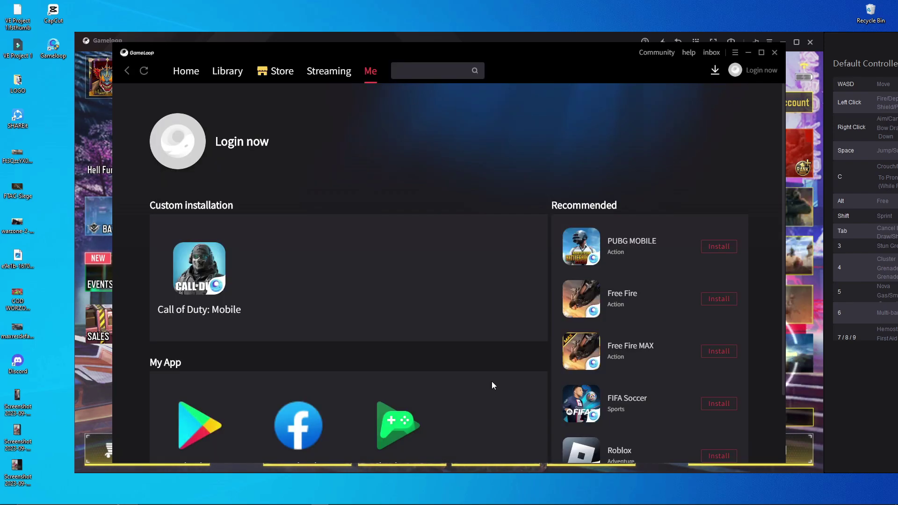
# - Exit Call of Duty: Mobile, quit GameLoop from the system tray and relaunch it from the desktop
pyautogui.click(810, 42)
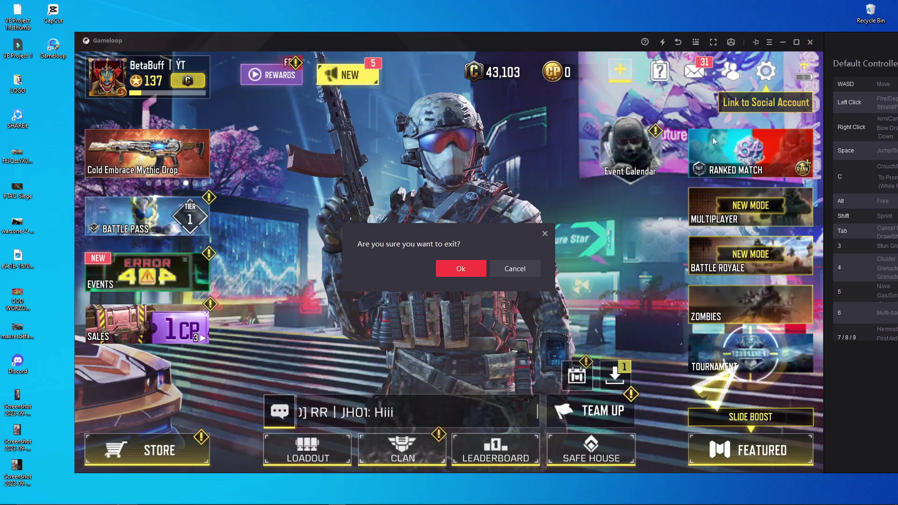
pyautogui.click(461, 267)
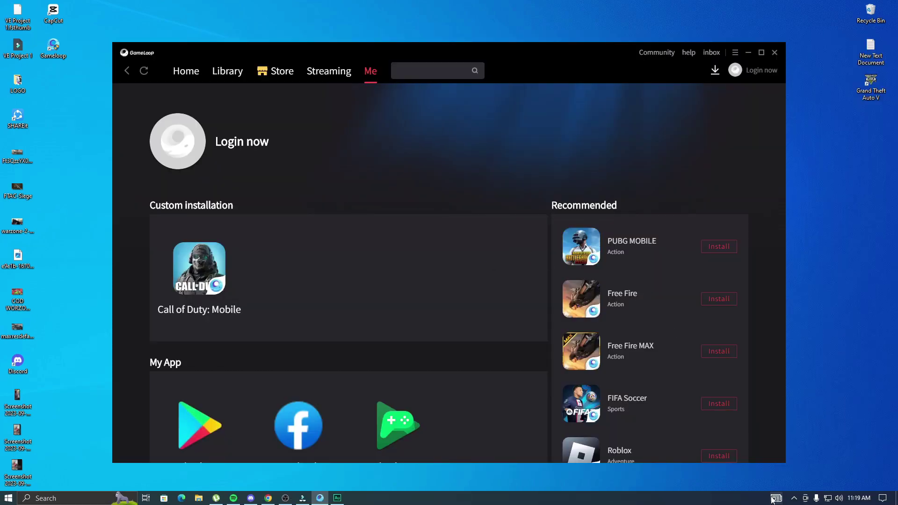
pyautogui.click(805, 499)
pyautogui.click(794, 499)
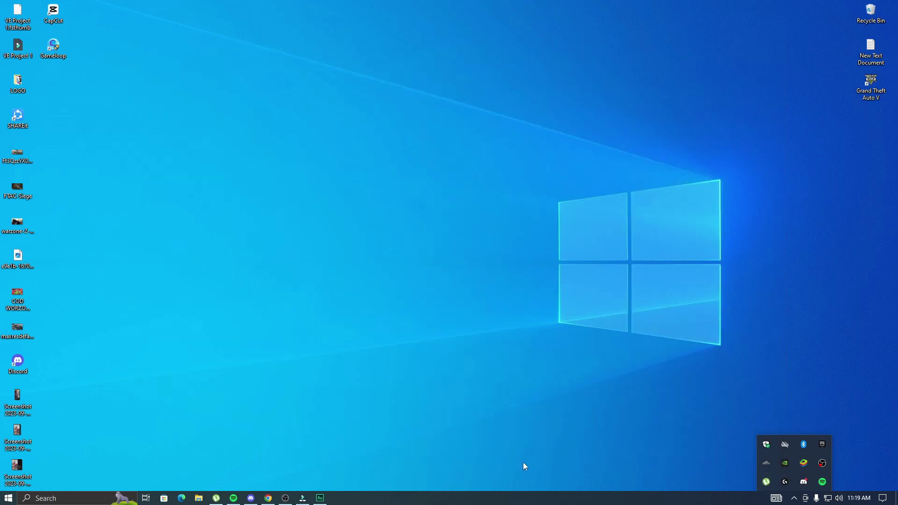
pyautogui.doubleClick(54, 48)
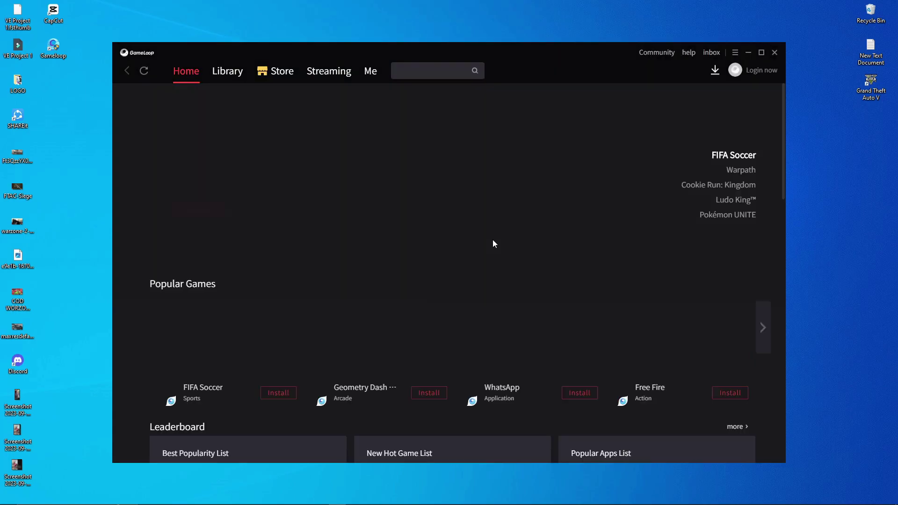
# - Launch Call of Duty: Mobile from the Me page and enable Show FPS in the tools panel
pyautogui.click(374, 77)
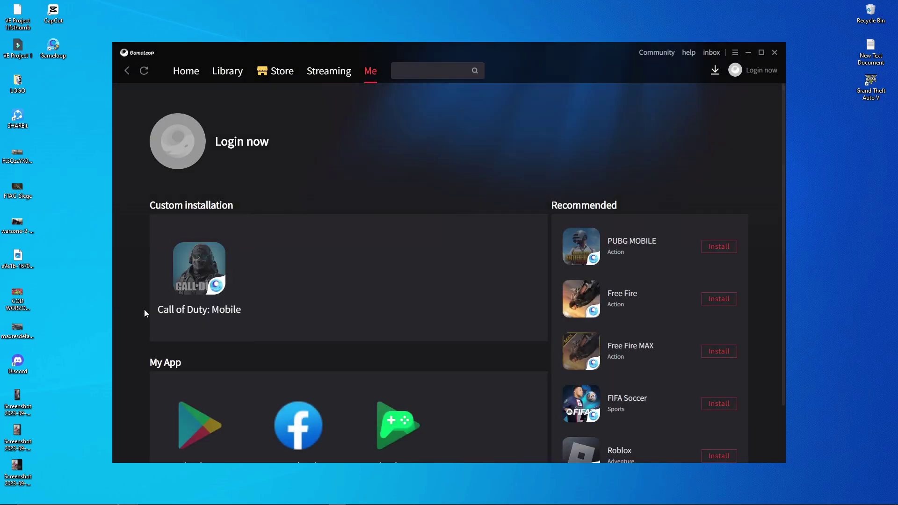
pyautogui.click(192, 281)
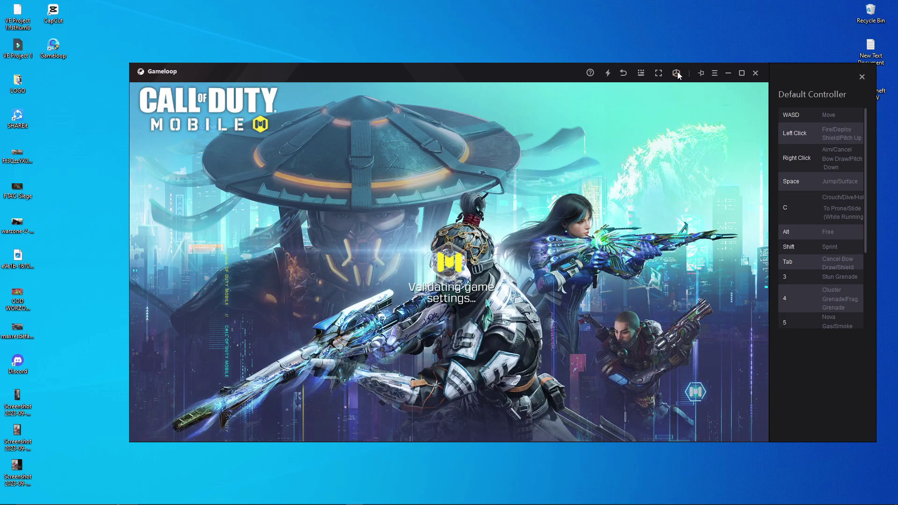
pyautogui.click(677, 73)
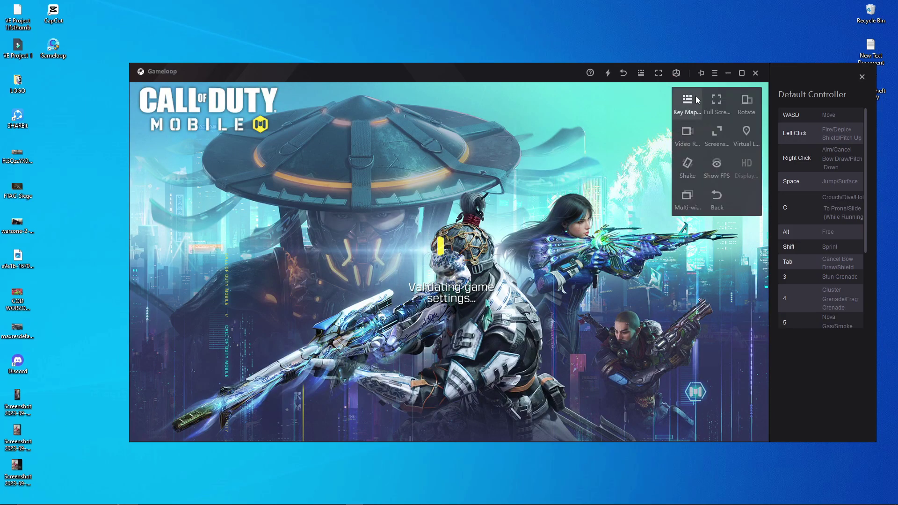
pyautogui.click(717, 167)
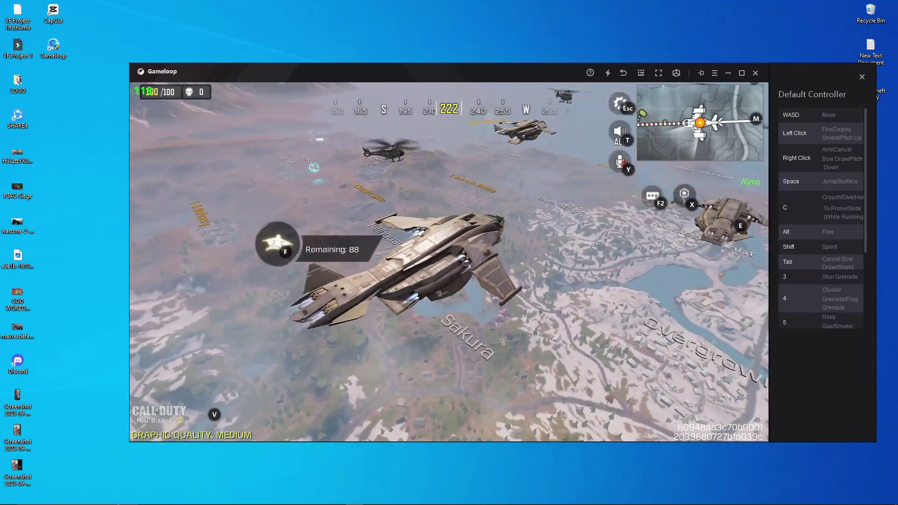
# - Jump from the transport plane with F and dive toward Sakura with W
pyautogui.press('f')
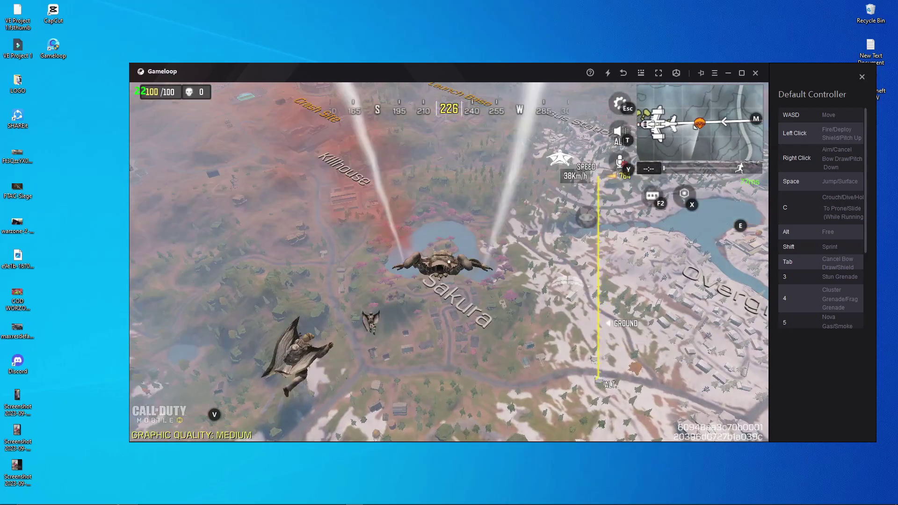
pyautogui.press('w')
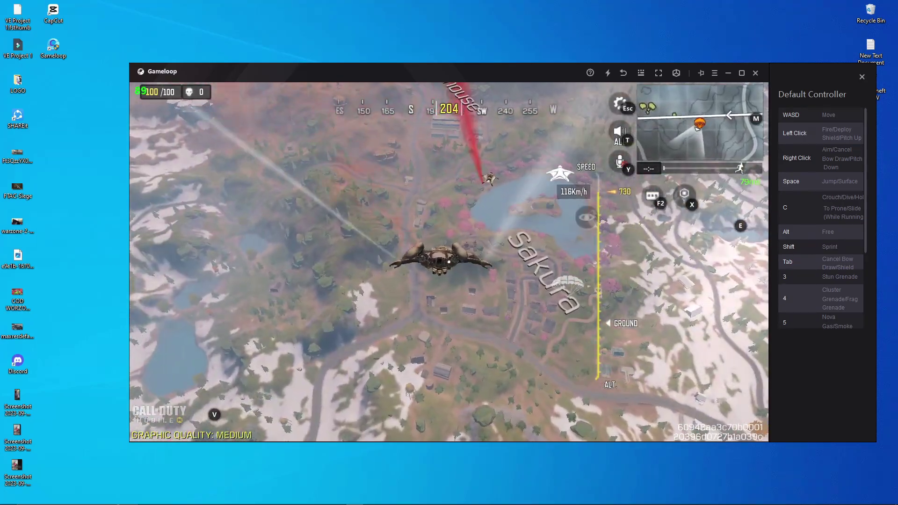